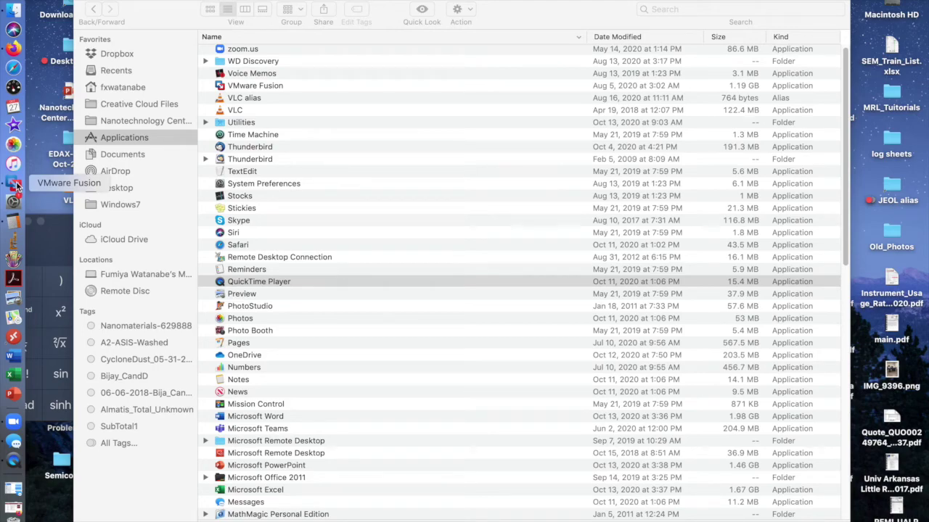
# Switch from macOS Finder to the Windows 7 virtual machine in VMware Fusion.
pyautogui.click(17, 186)
pyautogui.moveTo(314, 197); pyautogui.dragTo(317, 109)
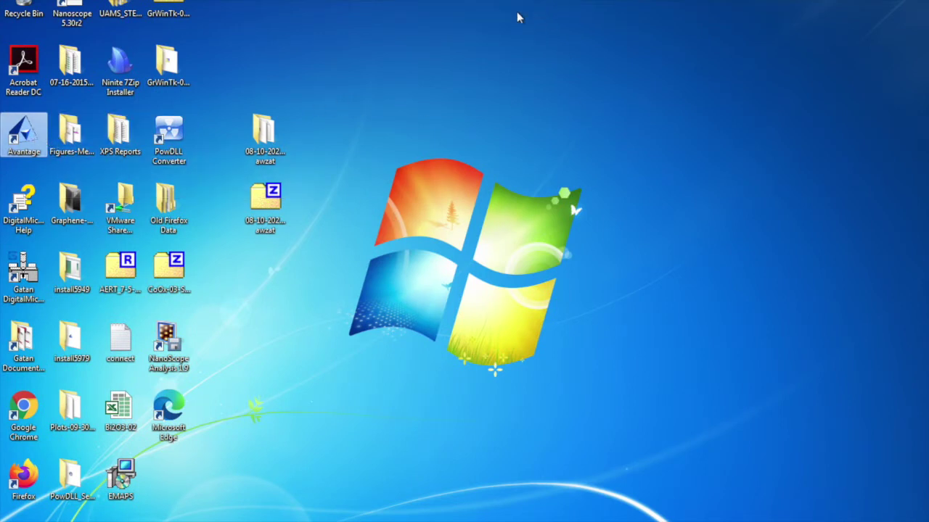
# Launch Avantage 5.979 from its shortcut on the Windows 7 desktop.
pyautogui.click(39, 133)
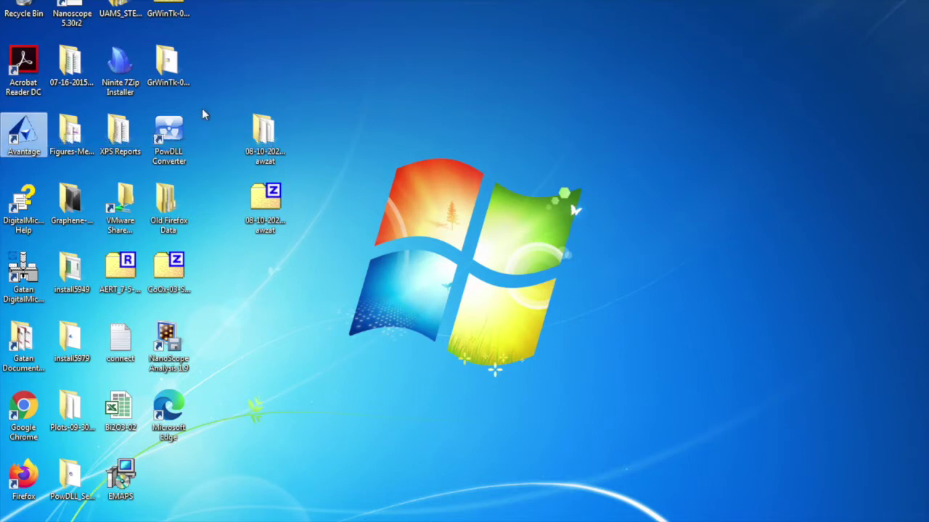
pyautogui.doubleClick(32, 130)
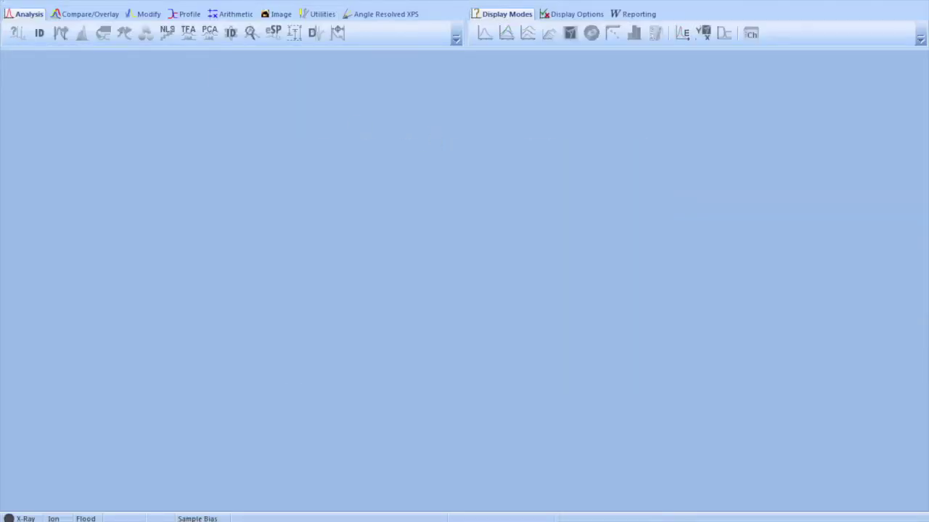
# Create a new blank Data Grid document from the File menu.
pyautogui.click(20, 3)
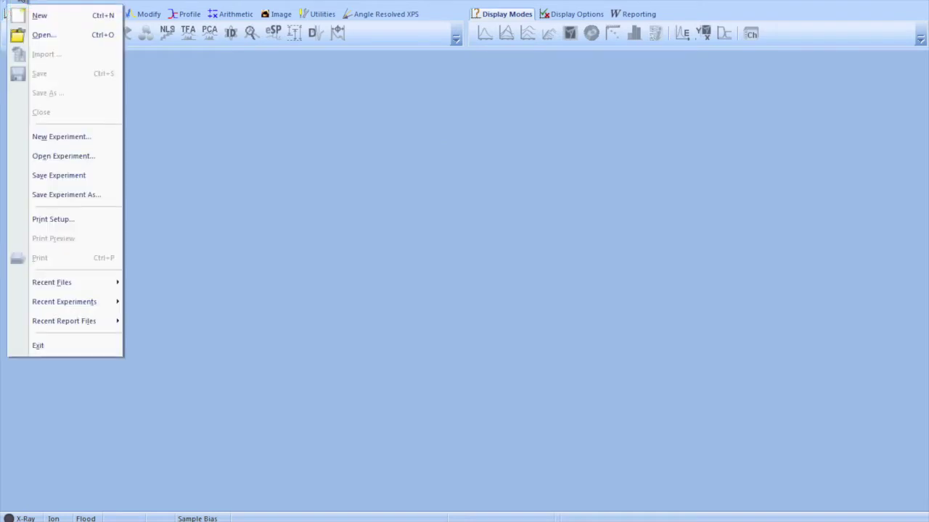
pyautogui.click(32, 16)
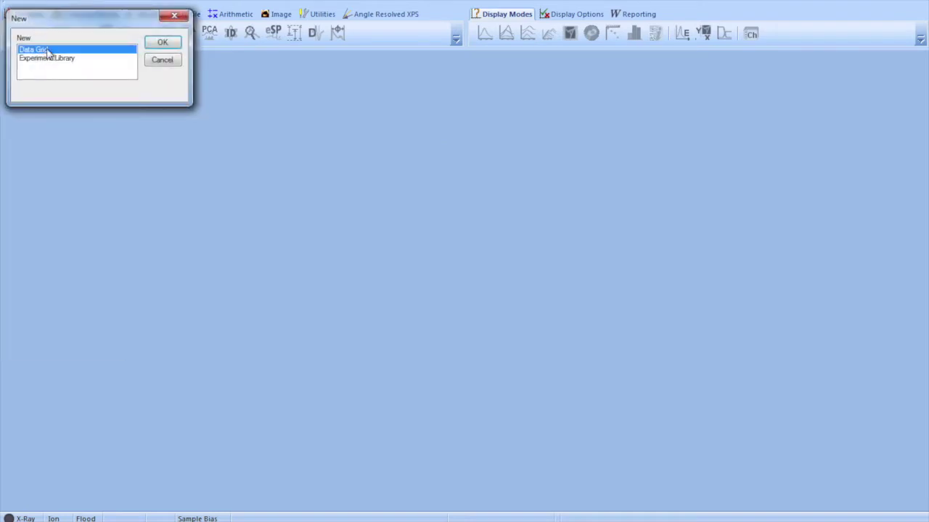
pyautogui.click(165, 43)
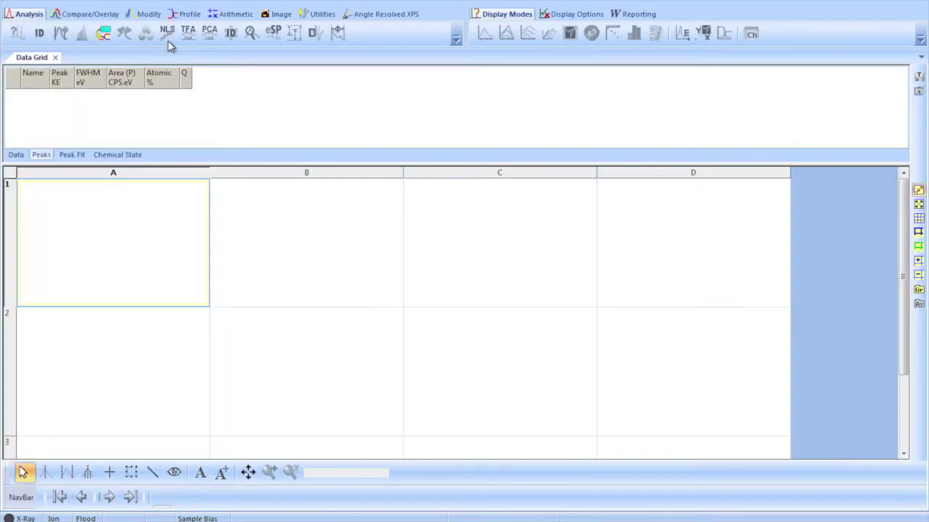
# Import the XPS Survey file from 2020_XPS > Cu-NP-Auger > CuNP-01 into cell A1.
pyautogui.click(25, 7)
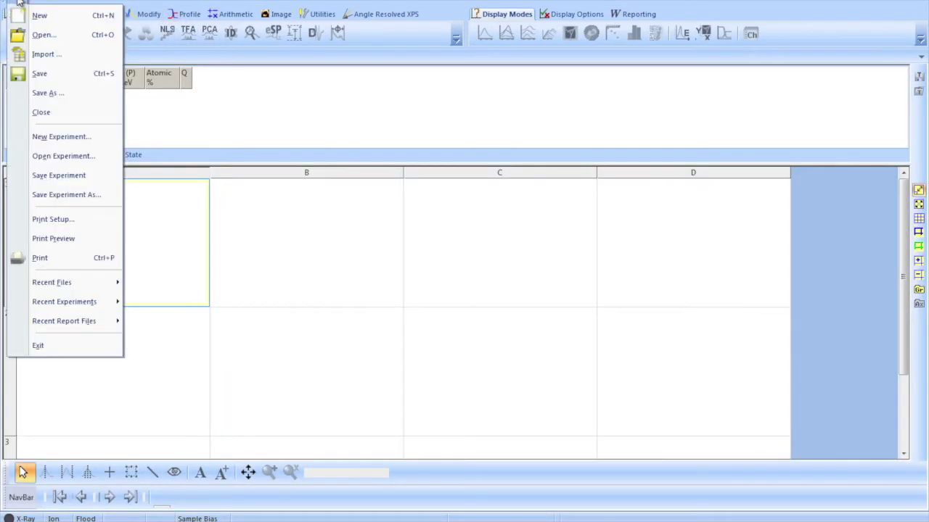
pyautogui.click(32, 58)
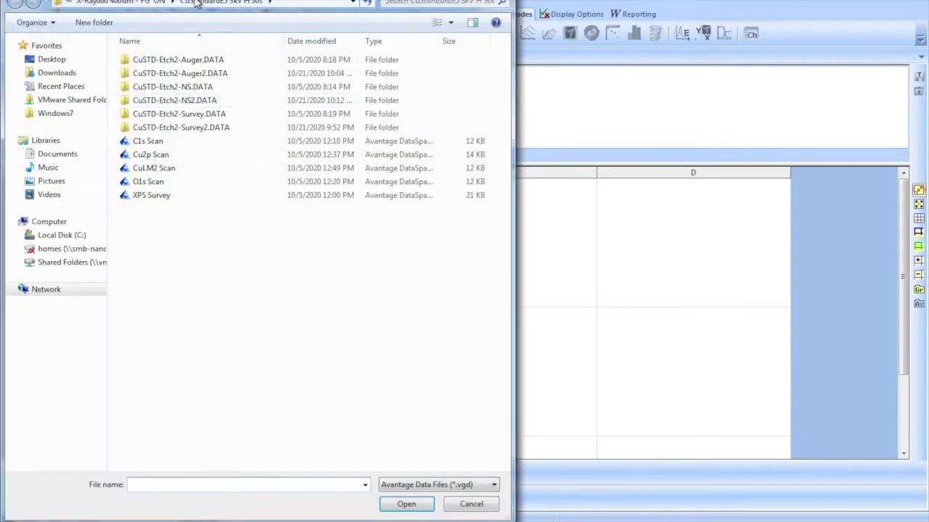
pyautogui.click(142, 3)
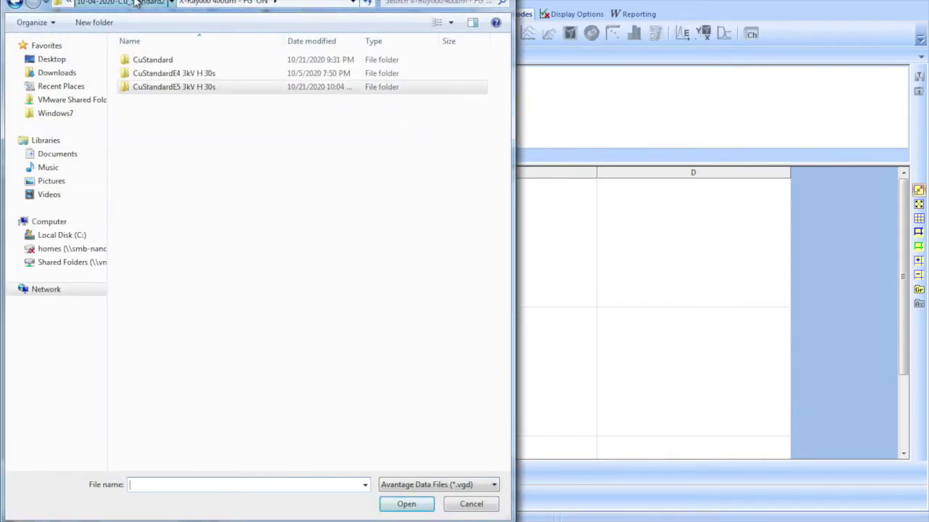
pyautogui.click(124, 4)
pyautogui.click(123, 4)
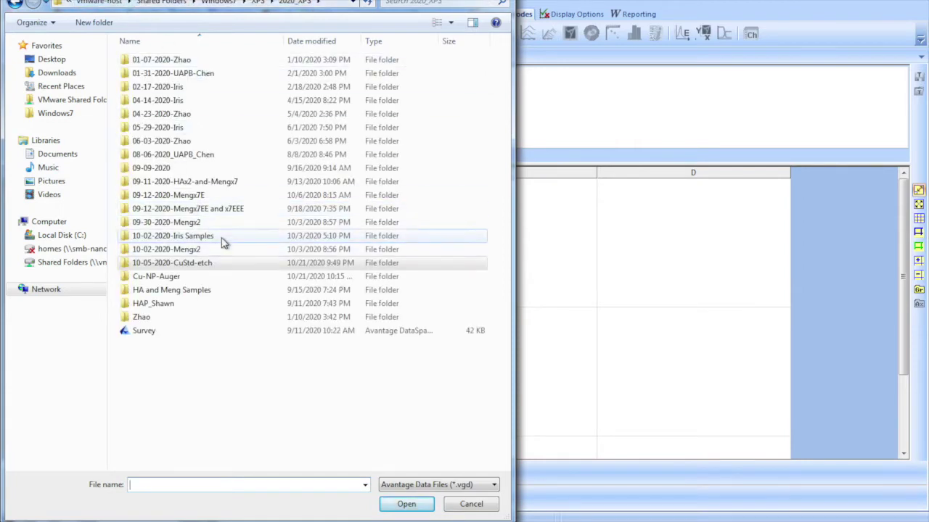
pyautogui.click(190, 264)
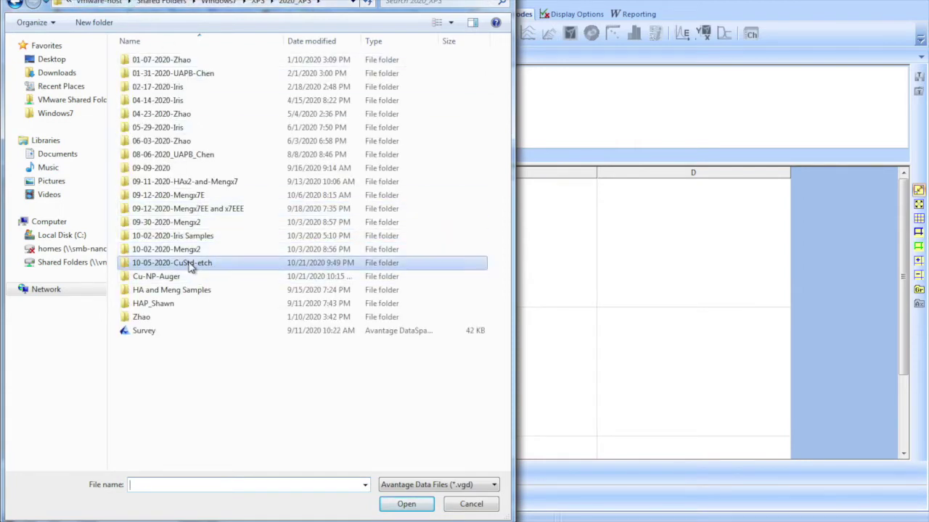
pyautogui.doubleClick(174, 279)
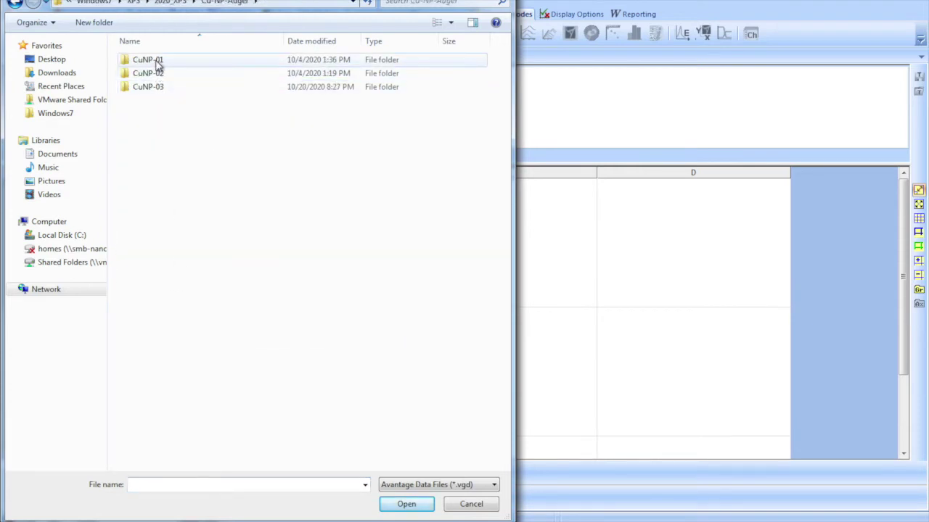
pyautogui.doubleClick(156, 62)
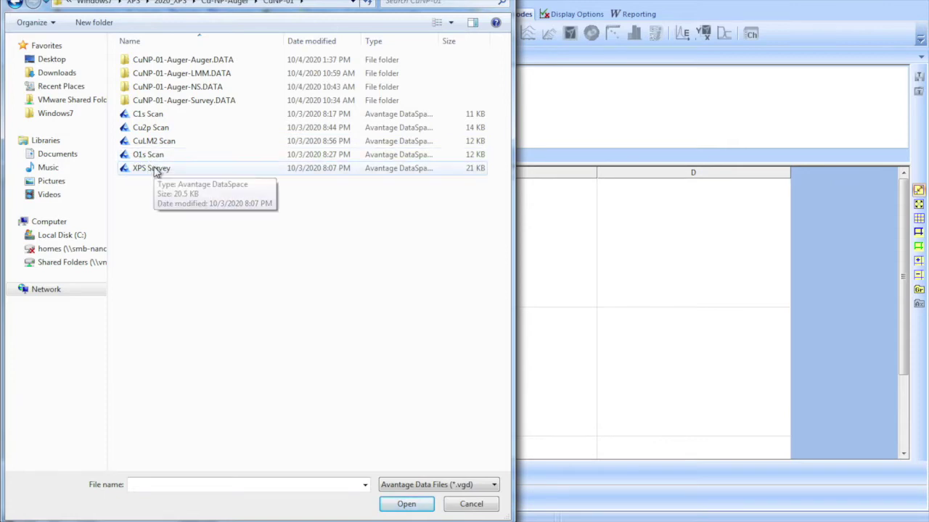
pyautogui.click(154, 170)
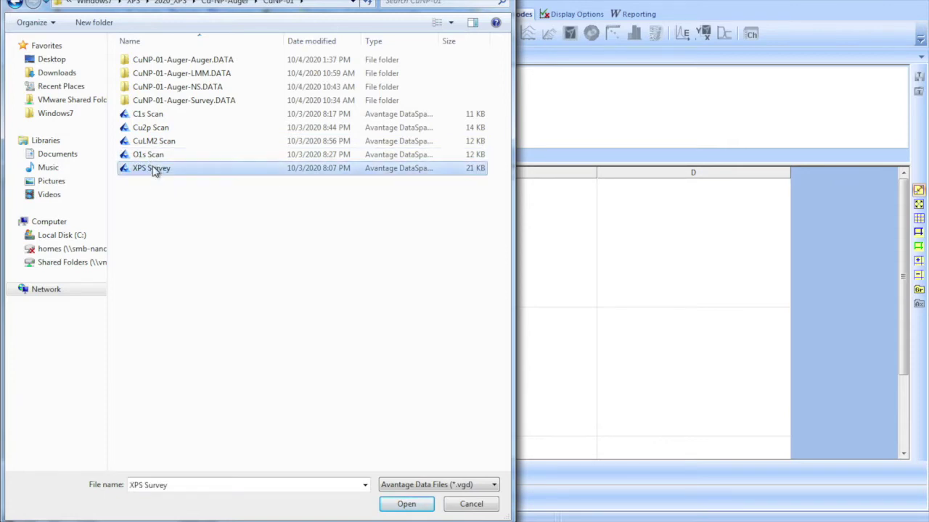
pyautogui.click(406, 505)
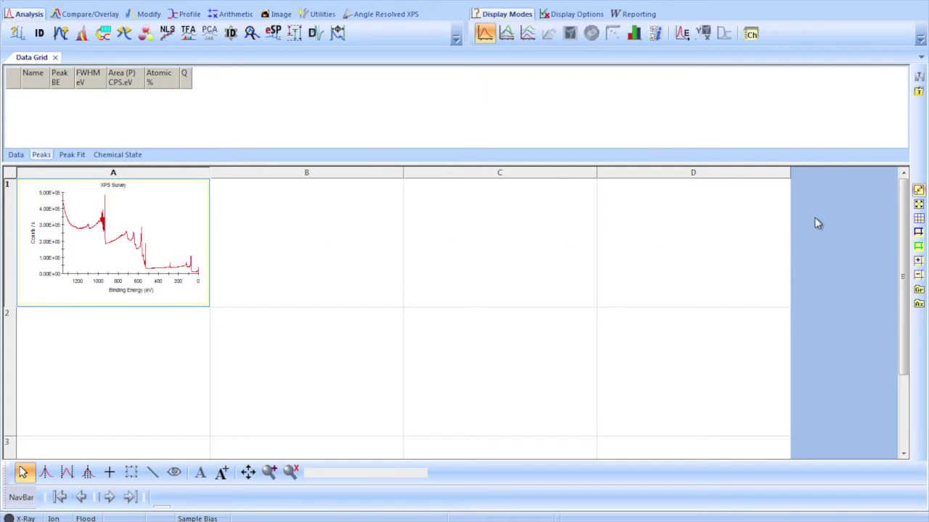
# Maximise cell A1 so the XPS Survey spectrum fills the grid at full width.
pyautogui.click(919, 206)
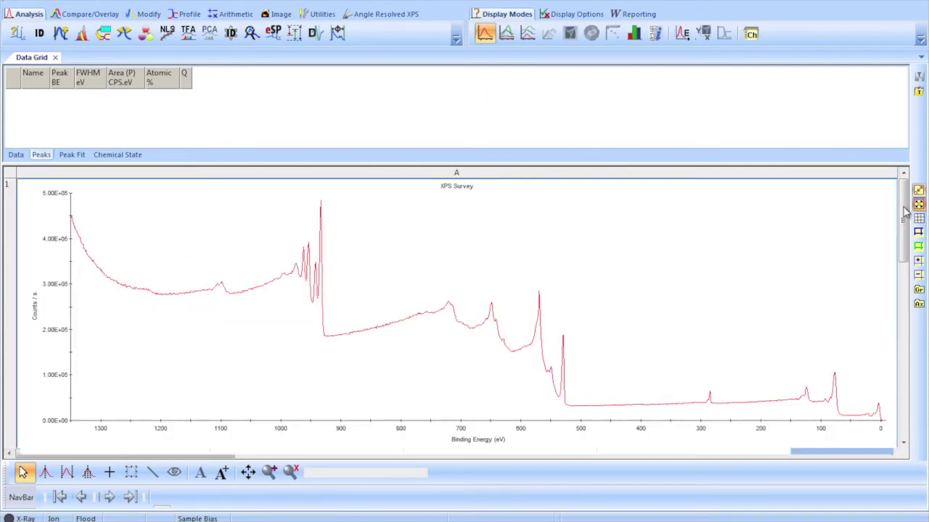
pyautogui.scroll(-2, 832, 357)
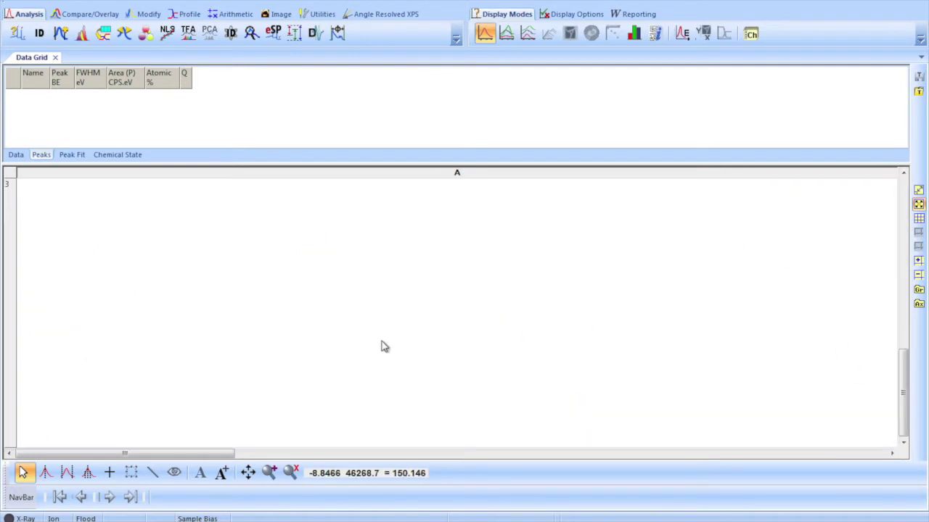
pyautogui.click(290, 472)
pyautogui.click(358, 370)
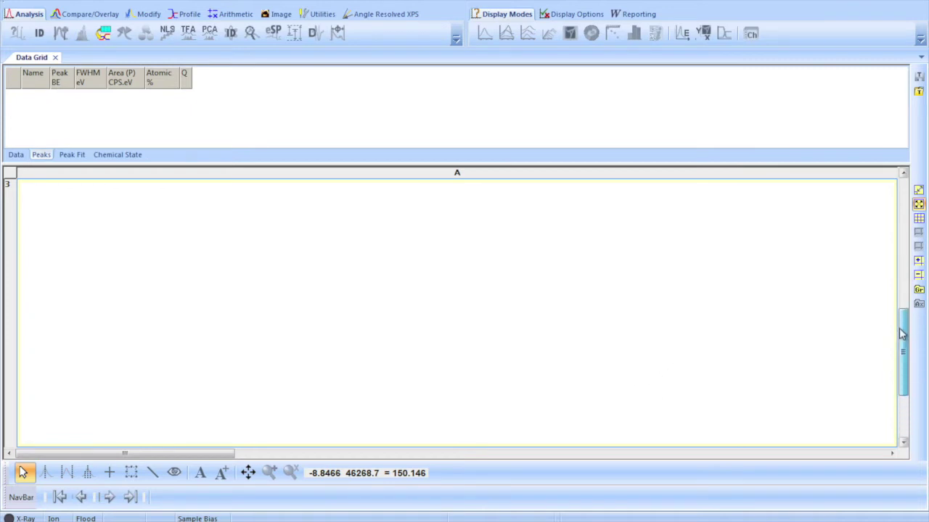
pyautogui.click(918, 190)
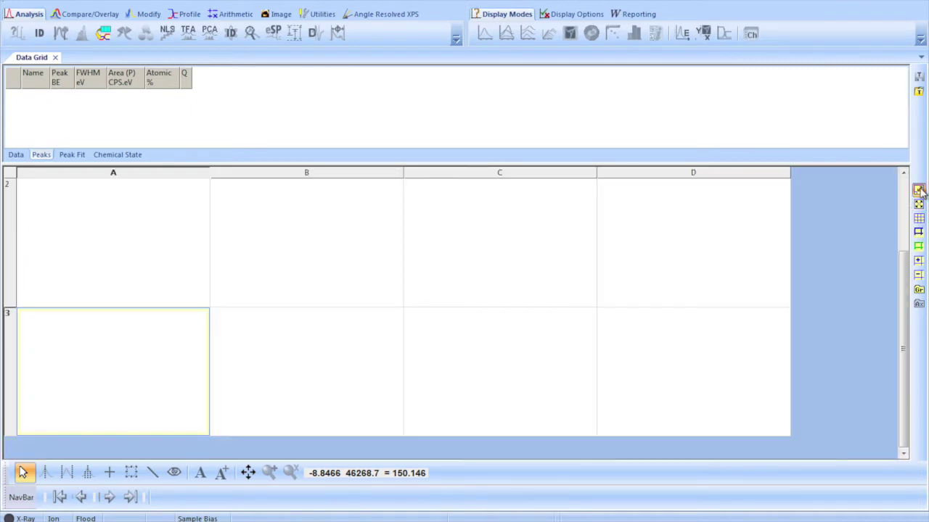
pyautogui.scroll(1, 21, 312)
pyautogui.click(78, 253)
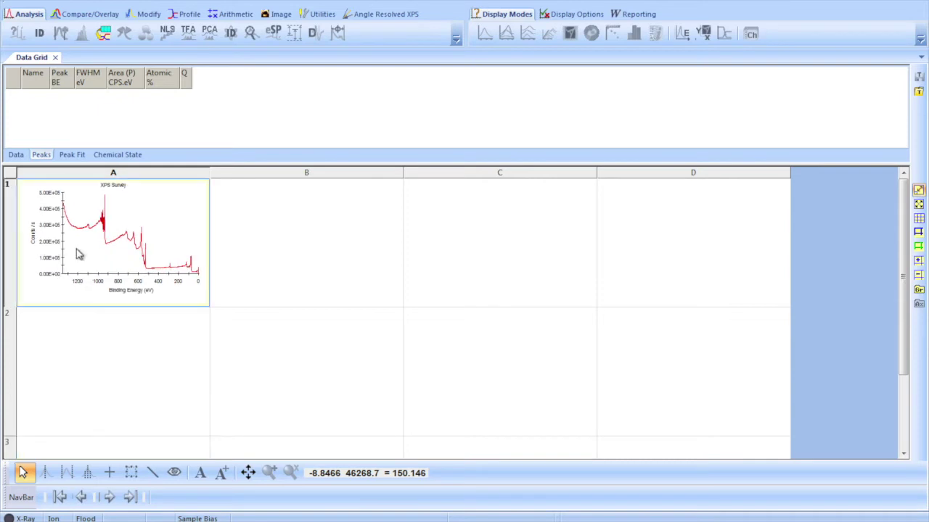
pyautogui.click(919, 205)
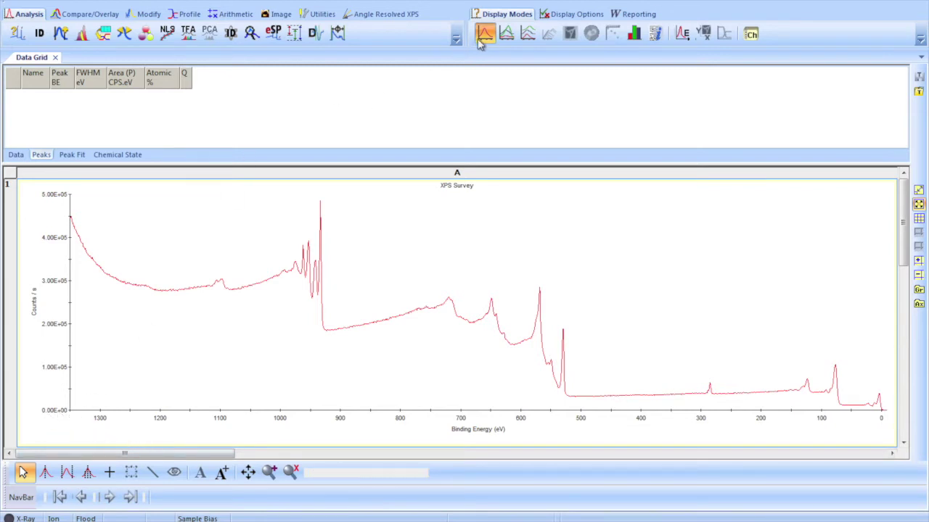
# In Display Options, switch the survey's x-axis to kinetic energy and back to binding energy.
pyautogui.click(580, 16)
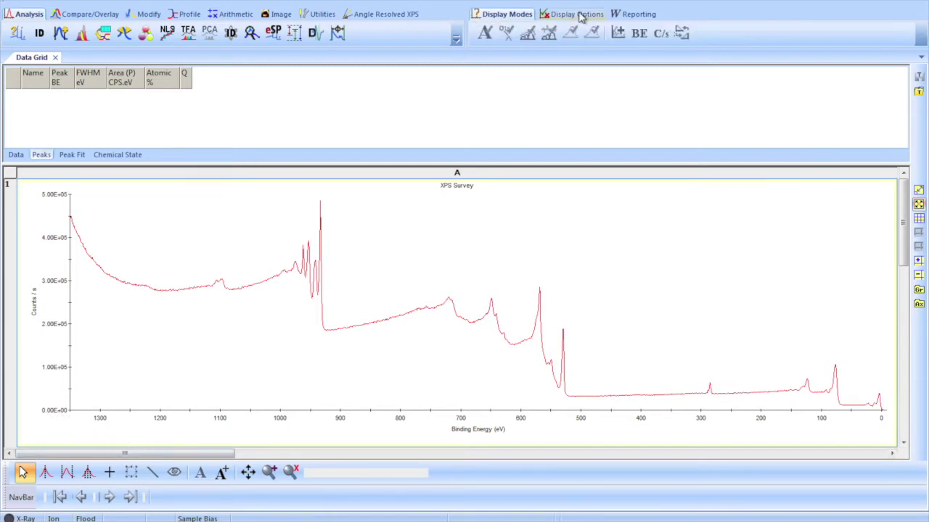
pyautogui.click(638, 34)
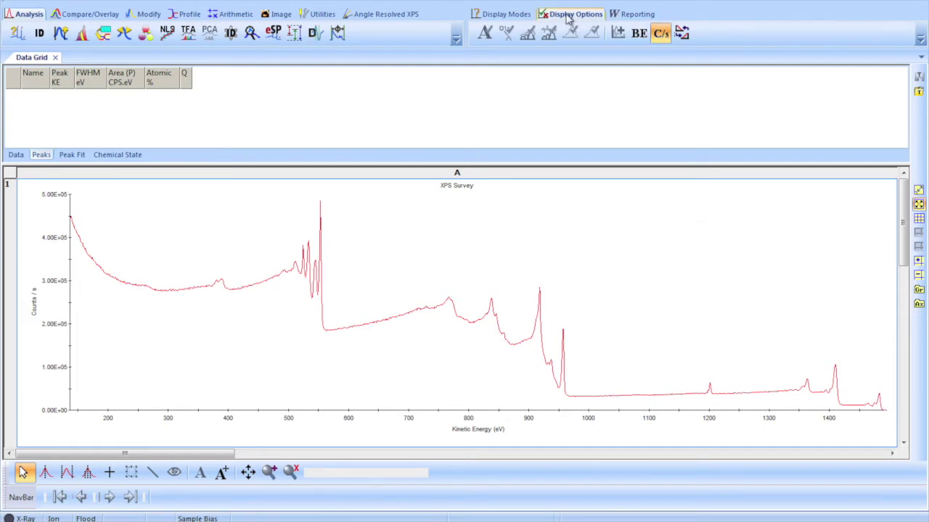
pyautogui.click(641, 36)
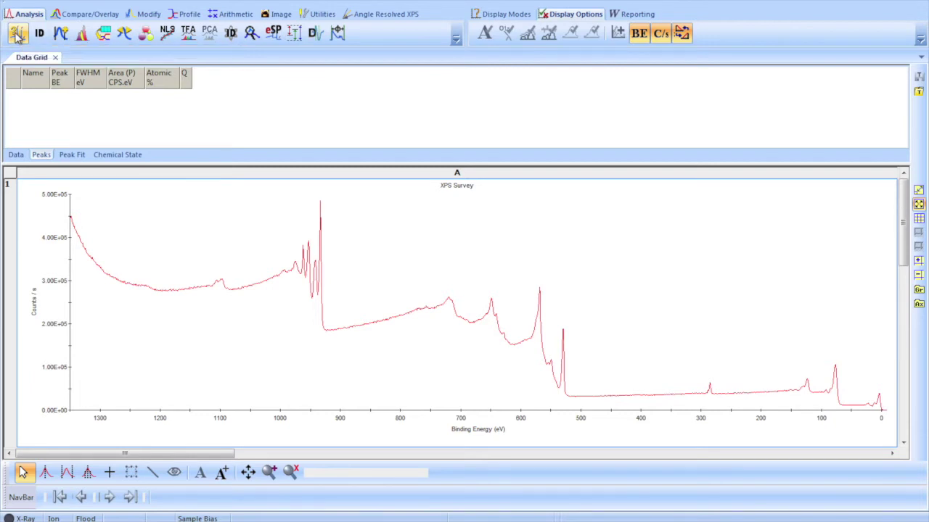
# Run Survey ID to label Cu2p3, O1s and C1s at 34.60, 45.24 and 20.16 atomic %.
pyautogui.click(17, 35)
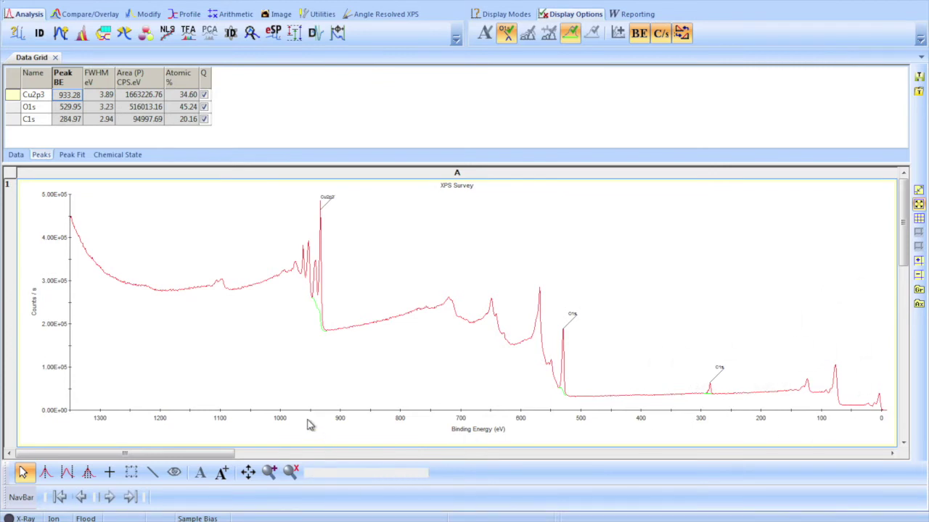
pyautogui.click(269, 472)
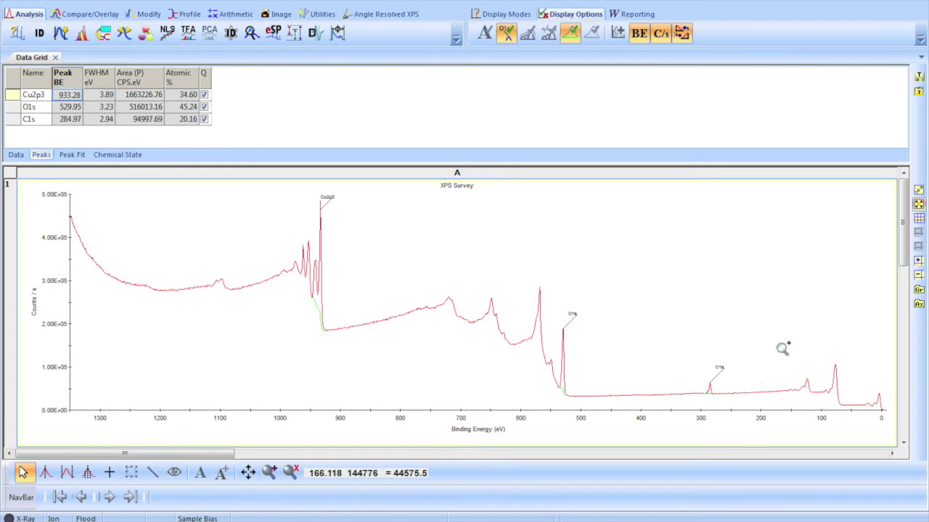
# Zoom into the 45–165 eV binding-energy region and open the ID by Element periodic table.
pyautogui.moveTo(781, 347); pyautogui.dragTo(854, 425)
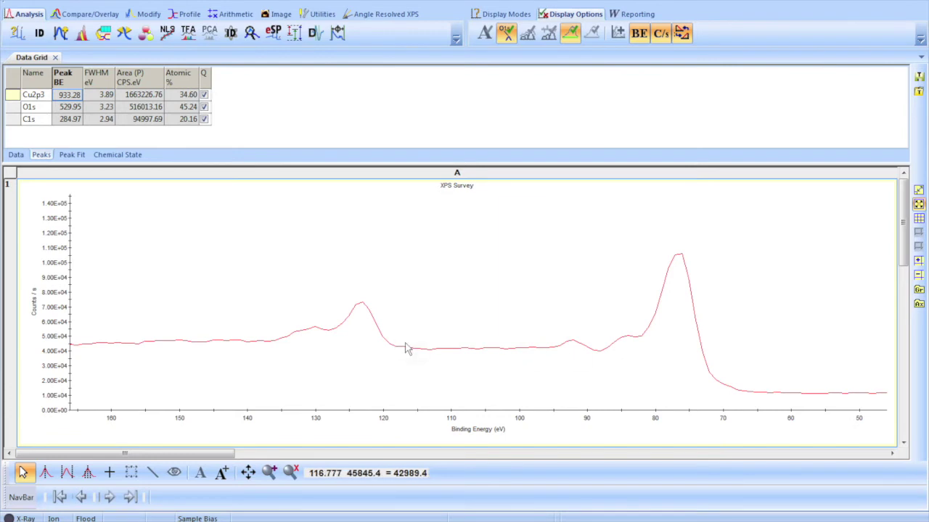
pyautogui.click(40, 34)
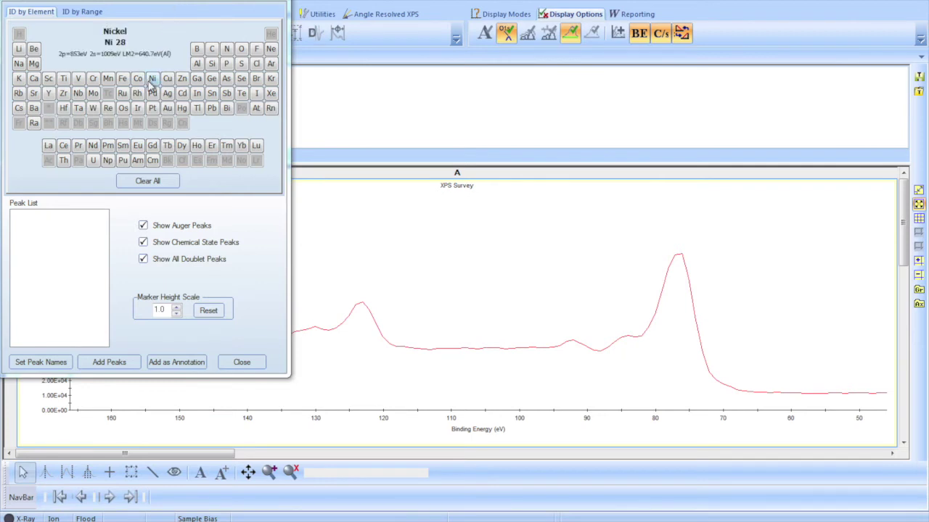
# Mark copper's 3s and 3p lines on the spectrum, then switch to ID by Range.
pyautogui.moveTo(153, 93)
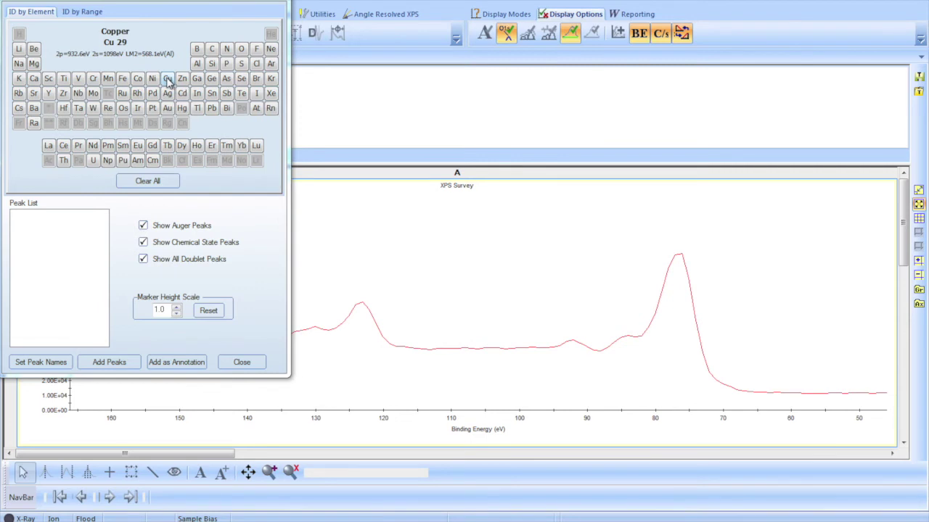
pyautogui.click(167, 79)
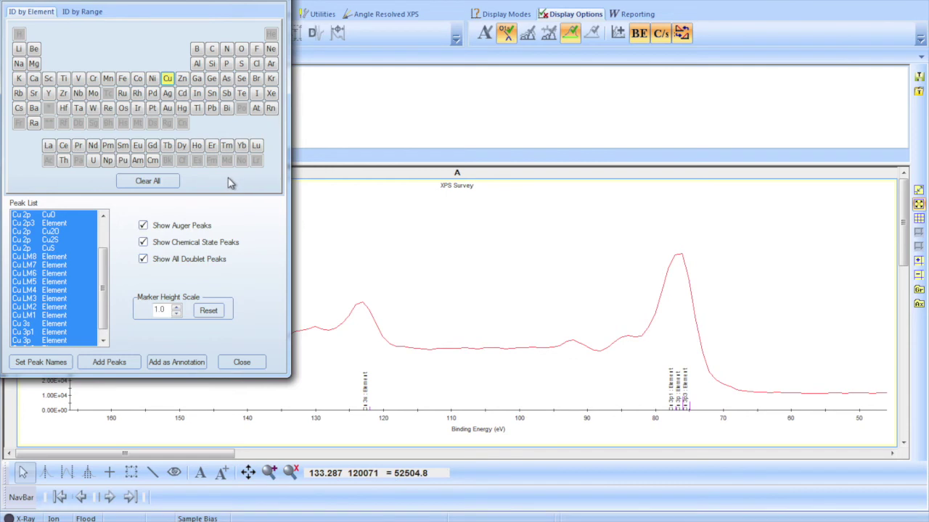
pyautogui.click(84, 12)
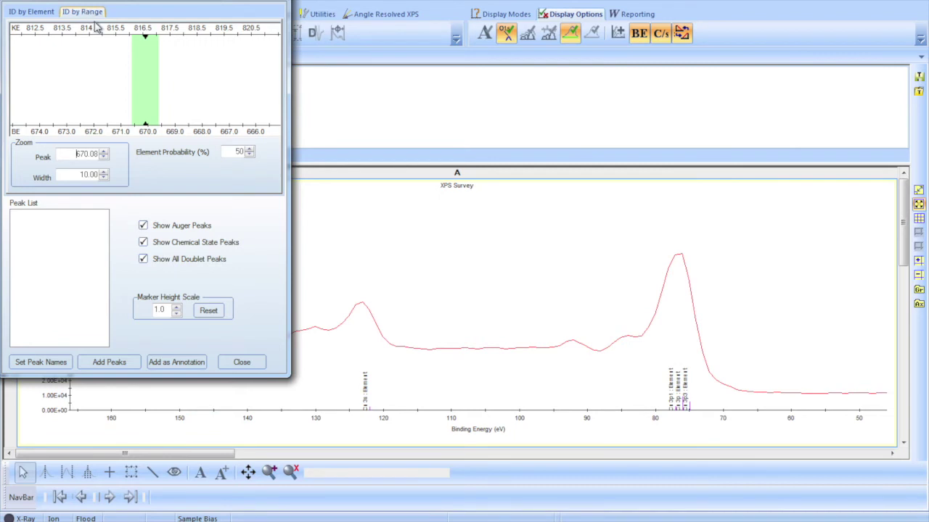
# Enable on-spectrum range identification and set the range's Peak value to 75 eV.
pyautogui.click(678, 422)
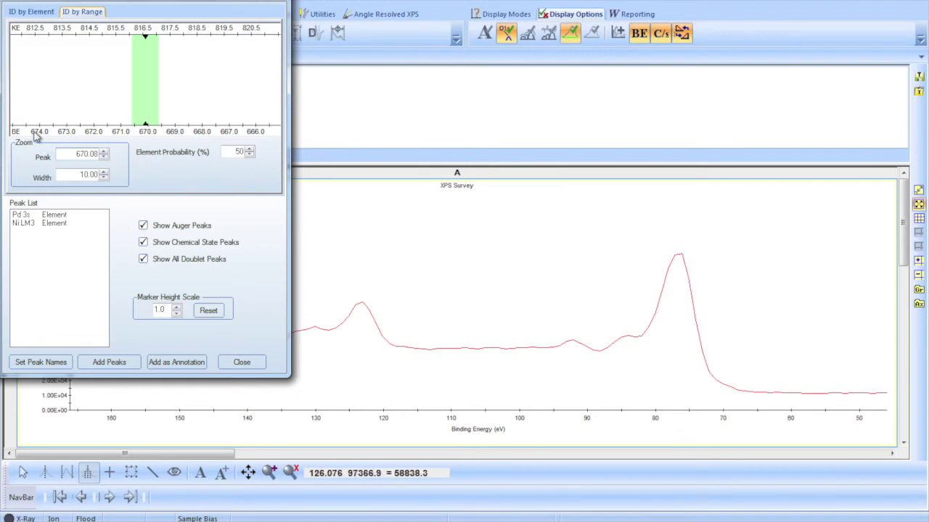
pyautogui.moveTo(71, 151); pyautogui.dragTo(119, 152)
pyautogui.write('75')
pyautogui.click(92, 176)
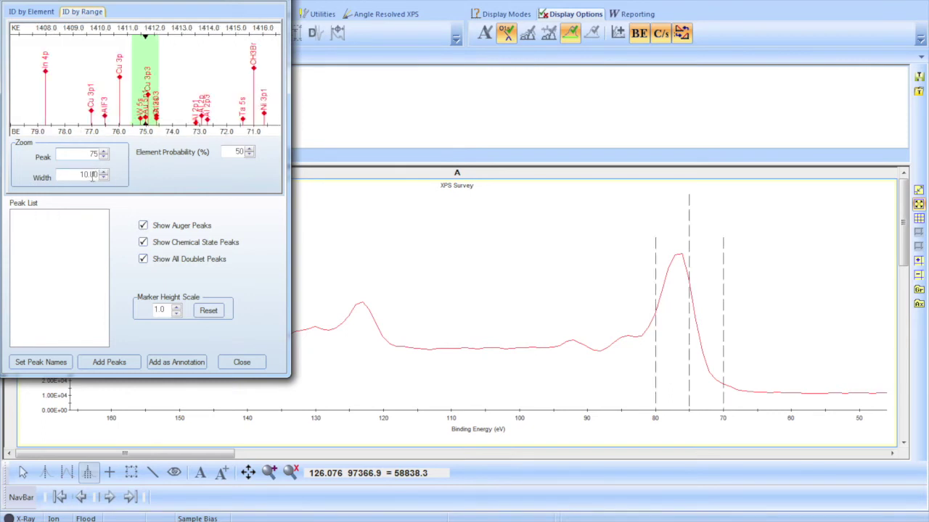
# Drag the range marker onto the ~77 eV peak, then over the 118 eV peak.
pyautogui.click(691, 223)
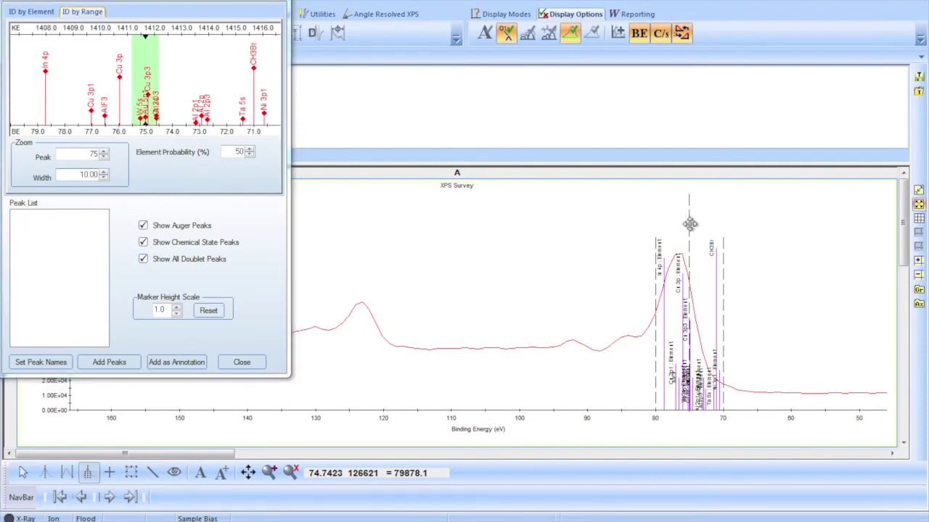
pyautogui.moveTo(689, 223); pyautogui.dragTo(678, 222)
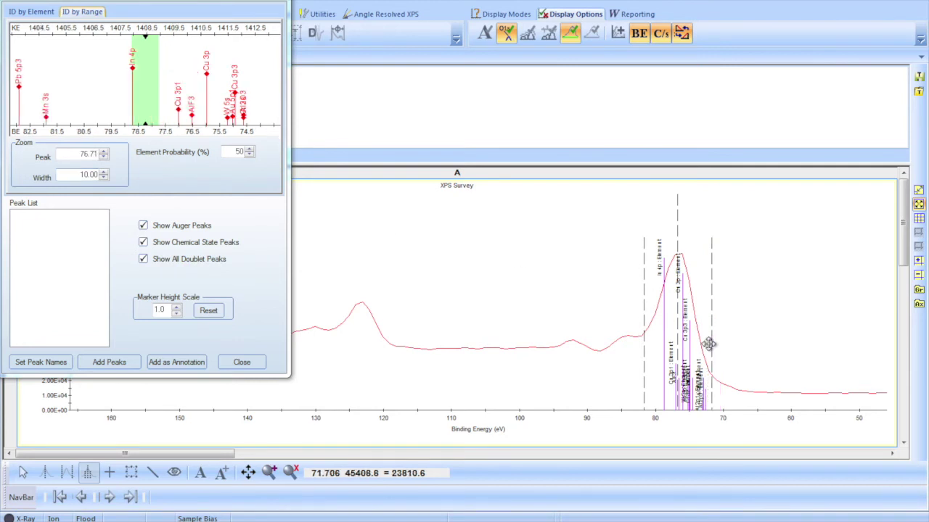
pyautogui.moveTo(708, 344); pyautogui.dragTo(686, 319)
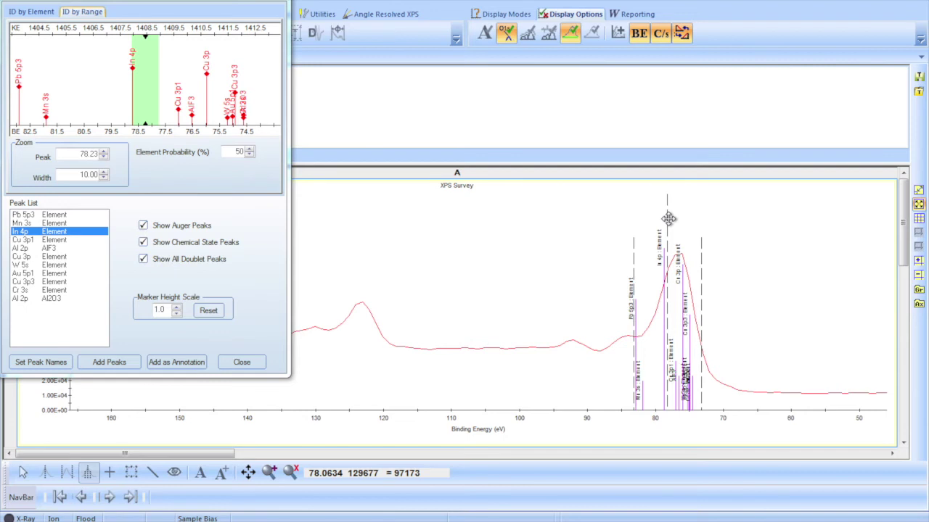
pyautogui.click(668, 218)
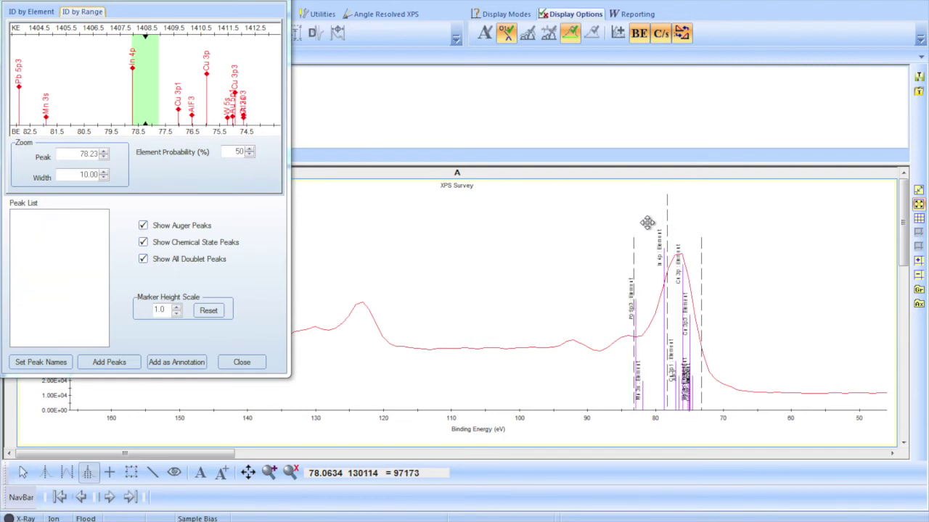
pyautogui.moveTo(647, 223); pyautogui.dragTo(391, 222)
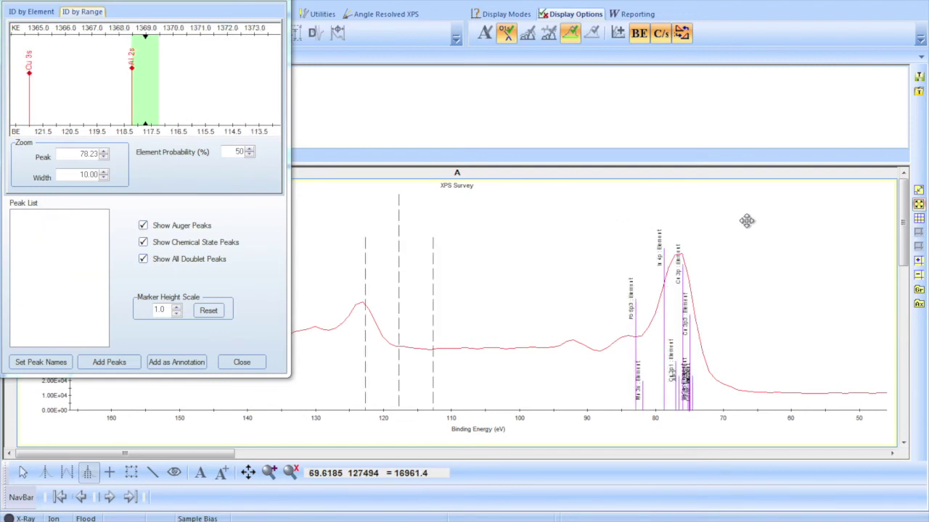
# Re-centre the identification range on the 124 eV peak, then close the peak ID window.
pyautogui.click(352, 233)
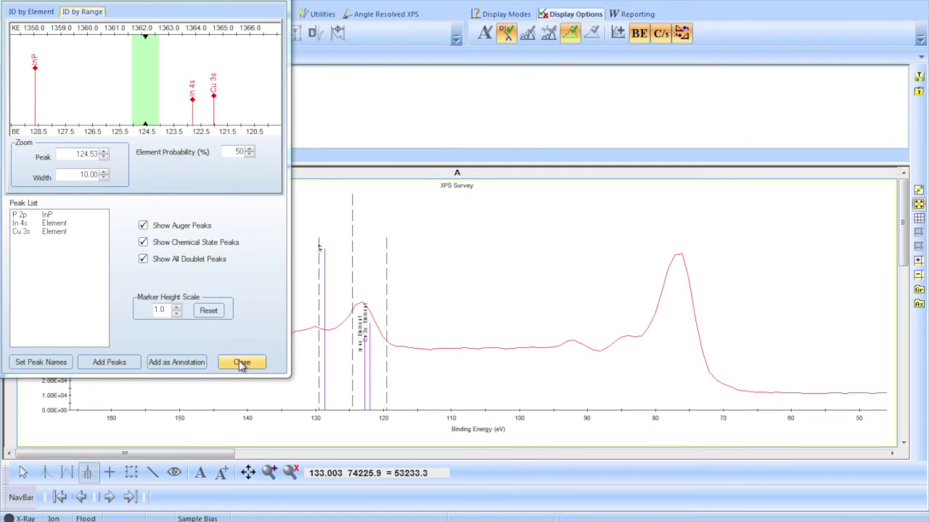
pyautogui.click(241, 362)
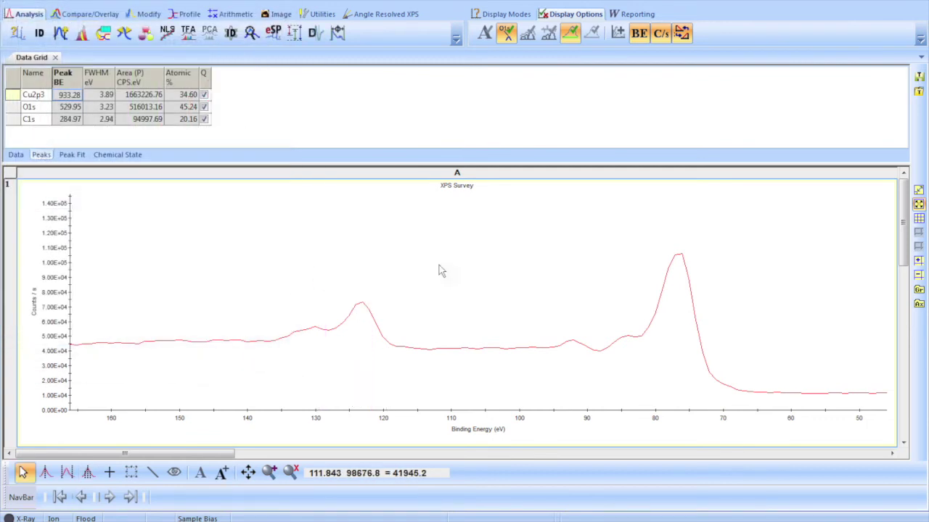
# Restore the full survey, zoom into the 560–790 eV region, and reopen ID by Range.
pyautogui.click(292, 472)
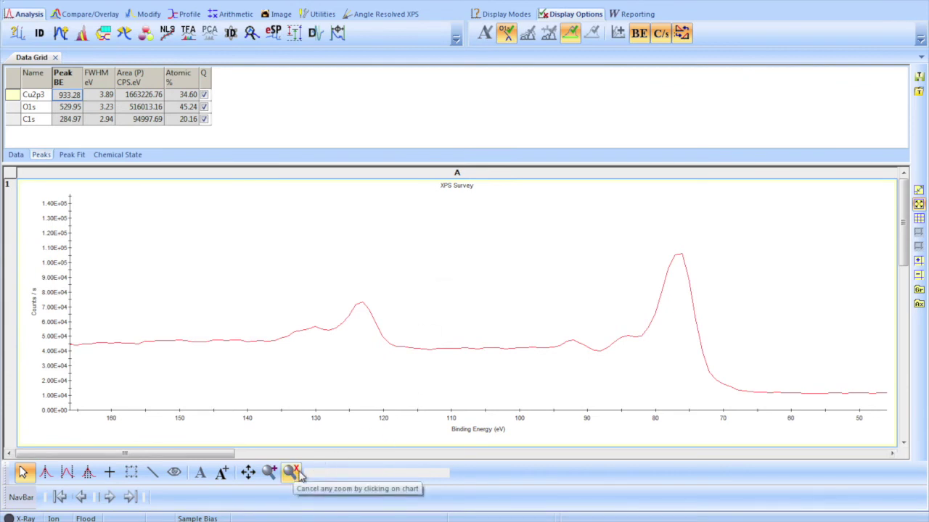
pyautogui.click(609, 349)
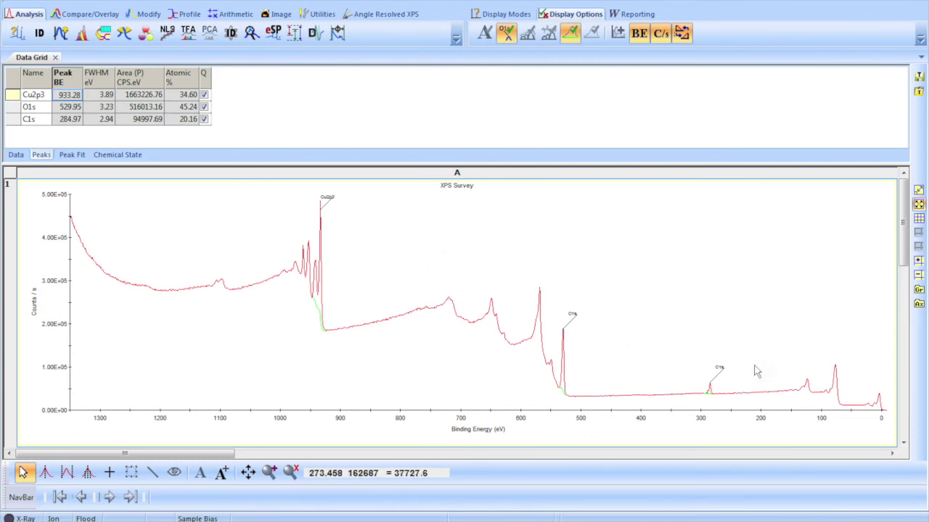
pyautogui.click(268, 472)
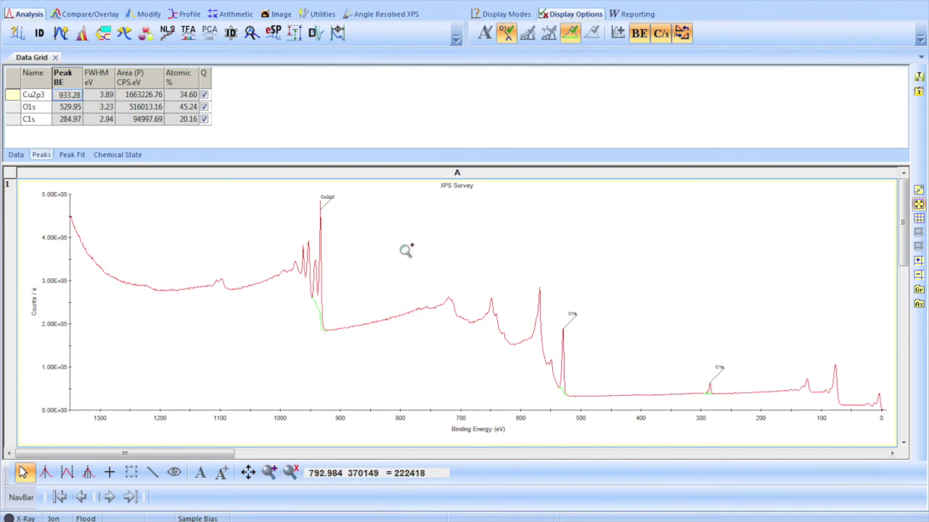
pyautogui.moveTo(405, 236); pyautogui.dragTo(546, 404)
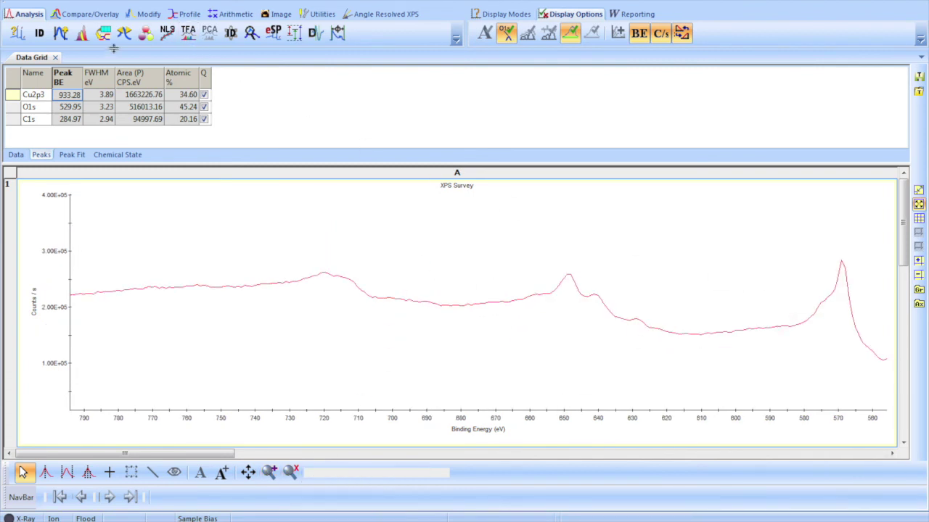
pyautogui.click(39, 33)
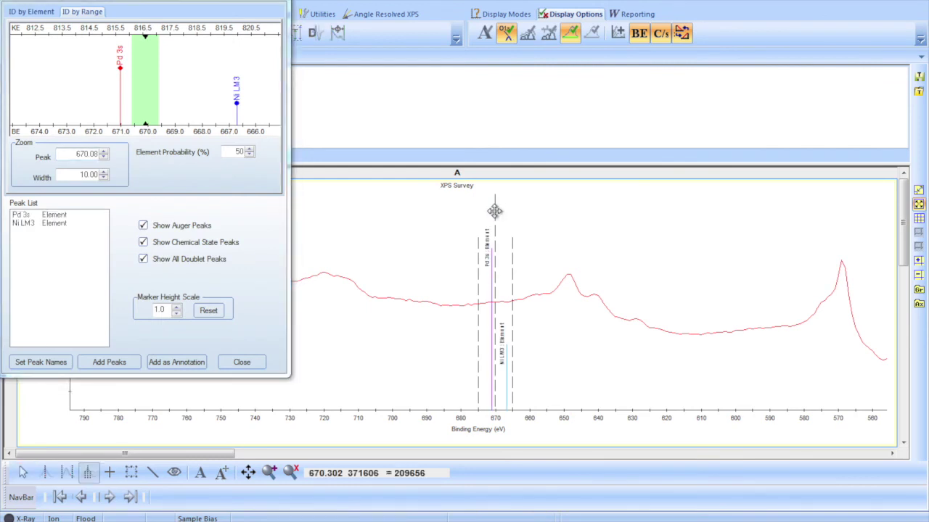
# Check the 568 eV peak against Cu LM2 and Ta 4s, then close the ID window.
pyautogui.click(494, 211)
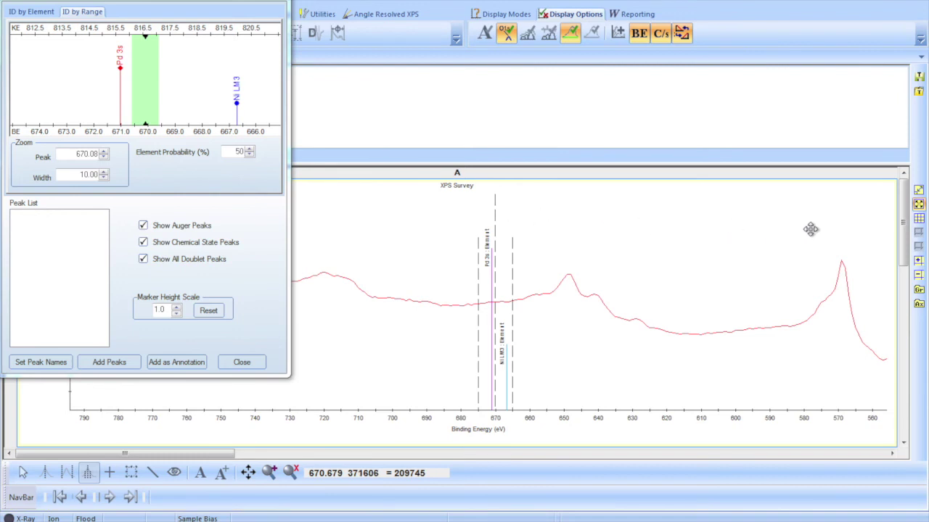
pyautogui.click(842, 227)
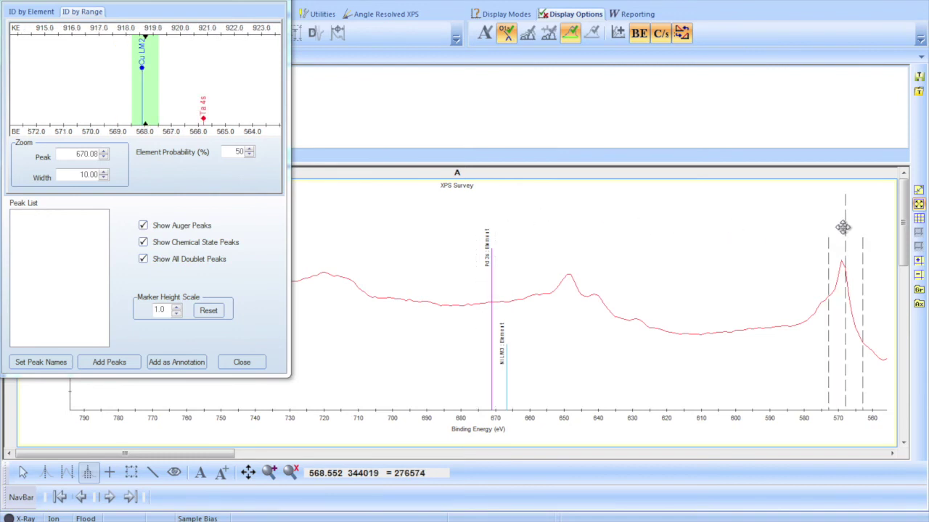
pyautogui.click(304, 221)
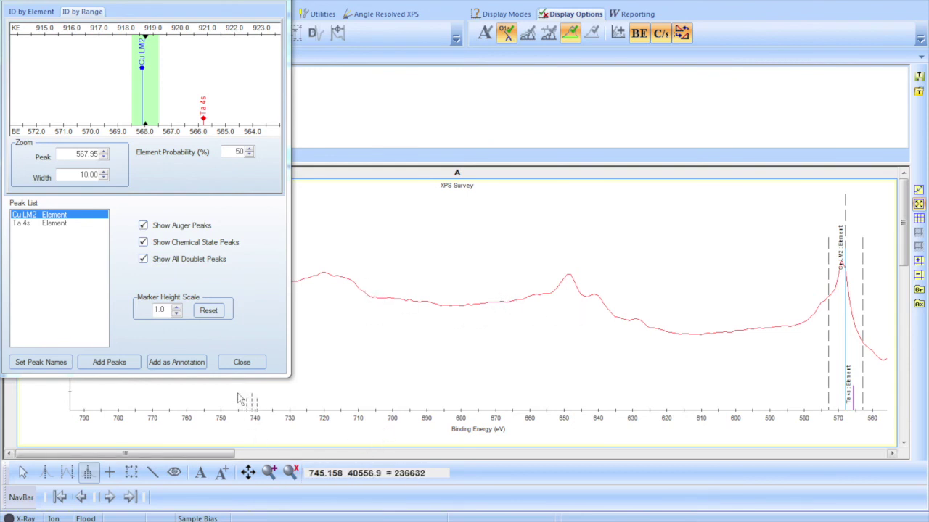
pyautogui.click(242, 363)
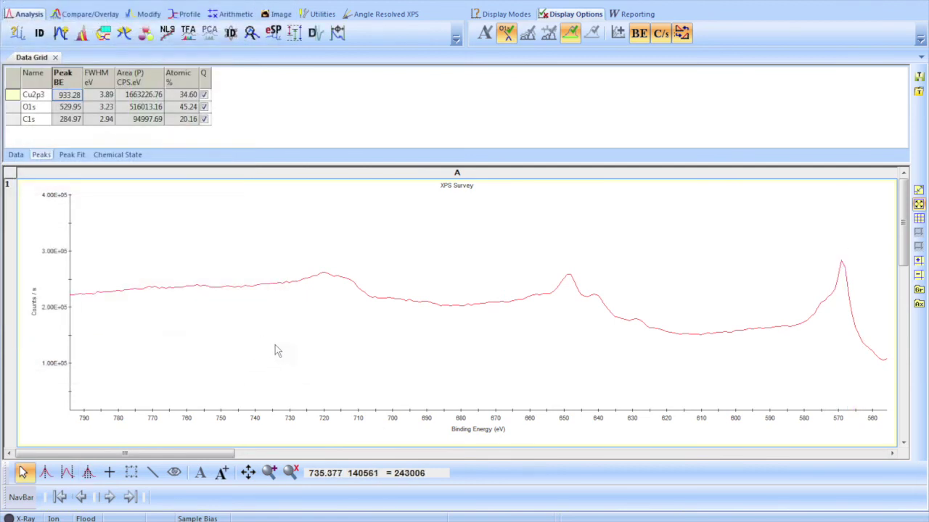
# Return to the full 0–1350 eV survey and toggle Cu2p3 quantification off and on (34.60 at%).
pyautogui.click(292, 472)
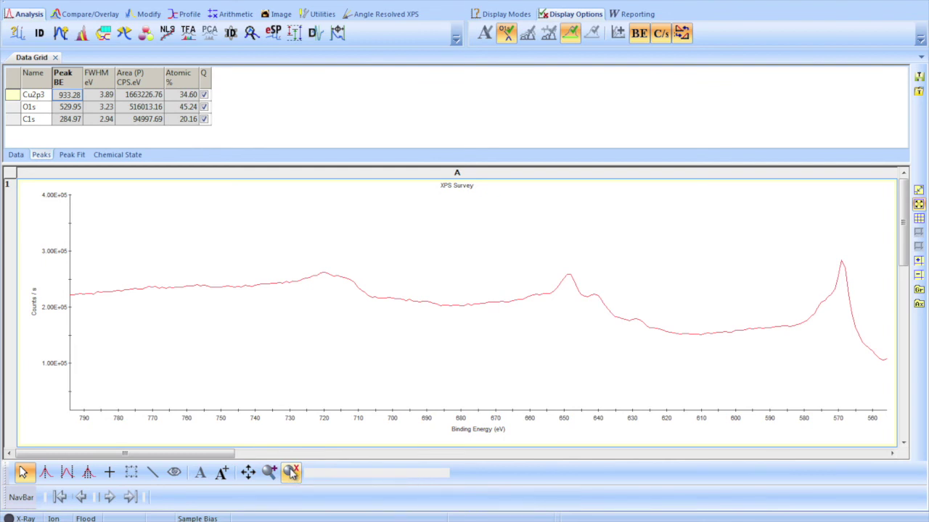
pyautogui.click(530, 351)
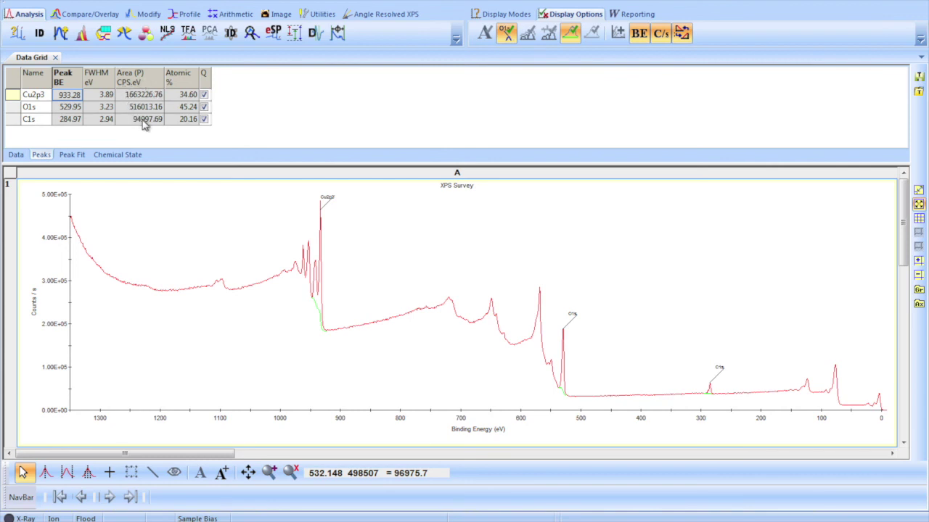
pyautogui.click(204, 96)
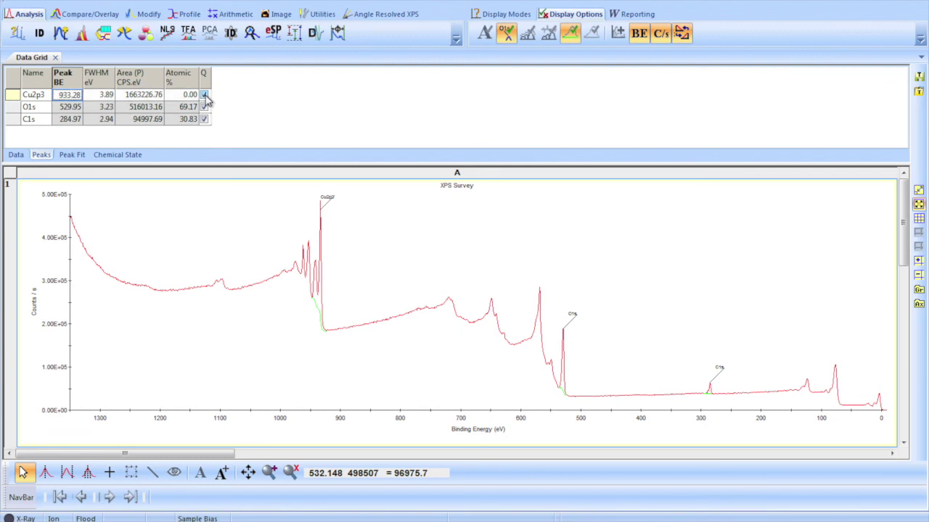
pyautogui.click(205, 97)
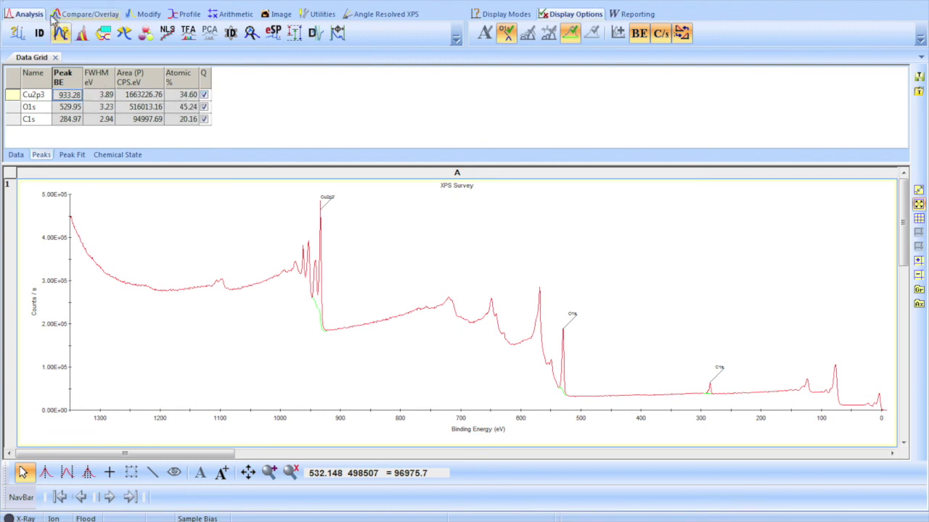
# Save As the processing document CuNP-01-Auger-Survey-A.vgp.
pyautogui.click(20, 2)
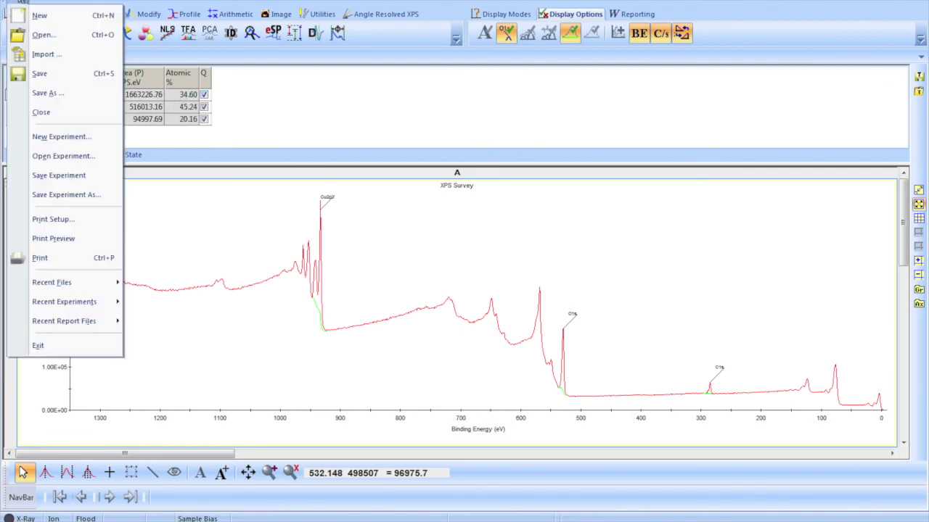
pyautogui.click(38, 93)
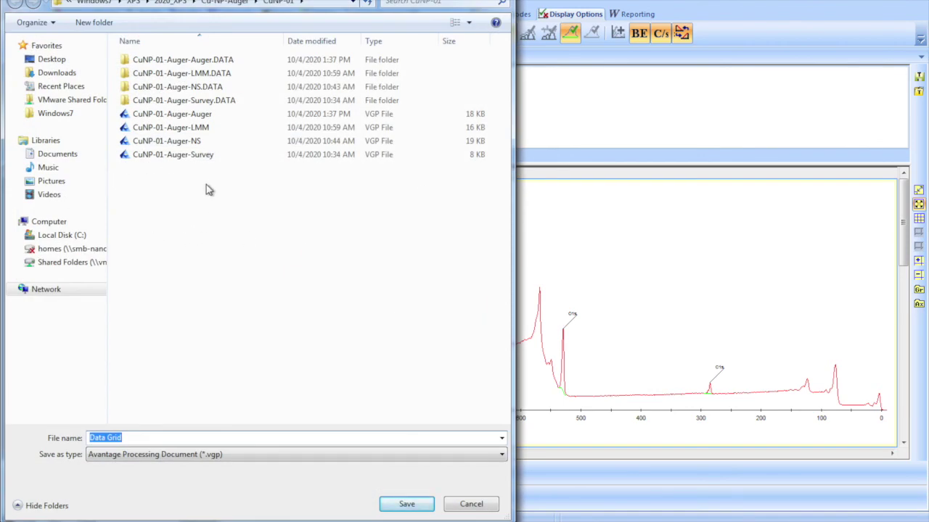
pyautogui.click(185, 155)
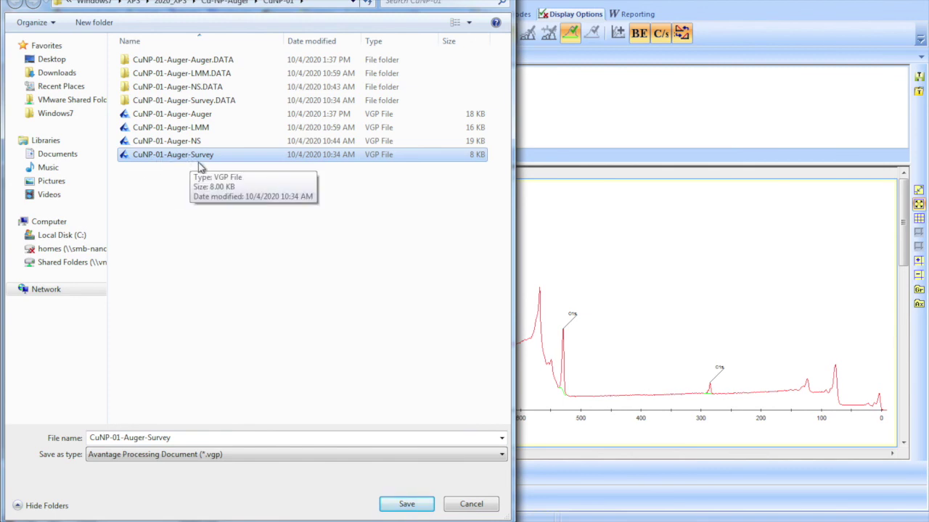
pyautogui.click(191, 437)
pyautogui.click(190, 438)
pyautogui.write('-A')
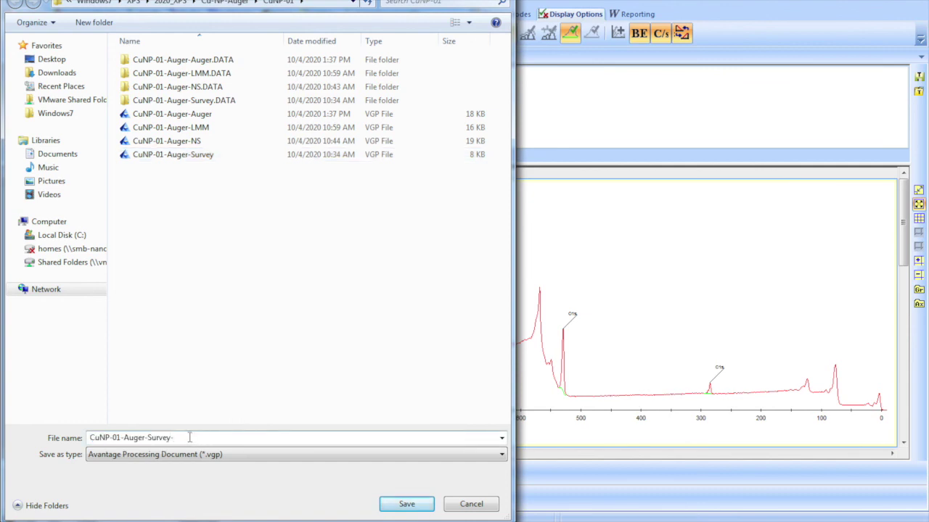
pyautogui.click(400, 507)
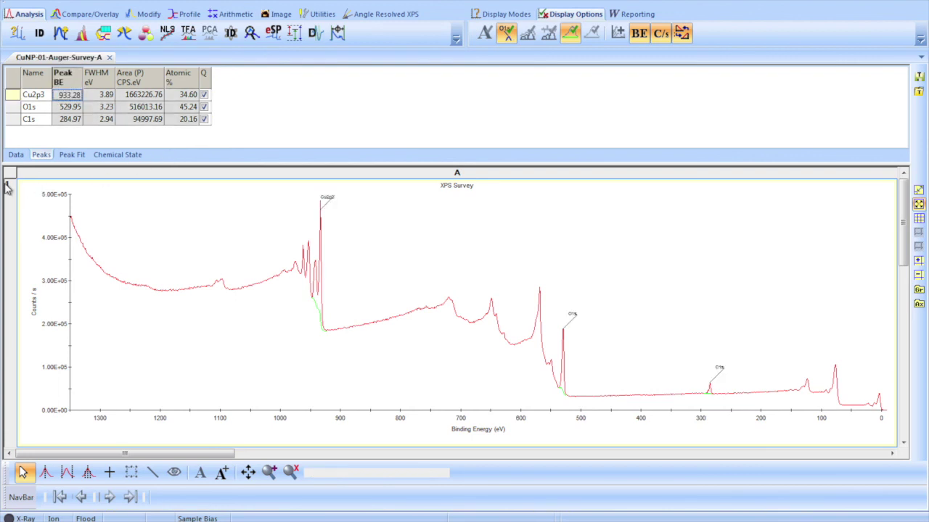
pyautogui.moveTo(1, 247)
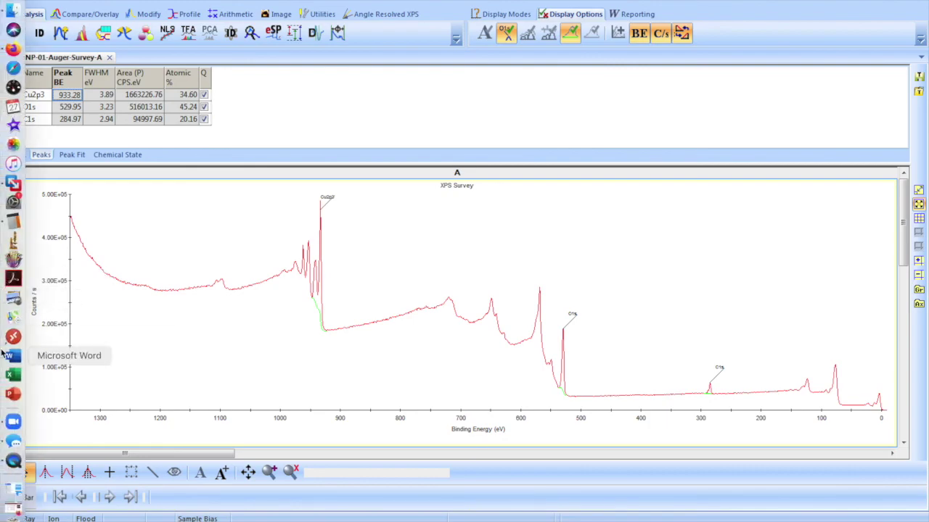